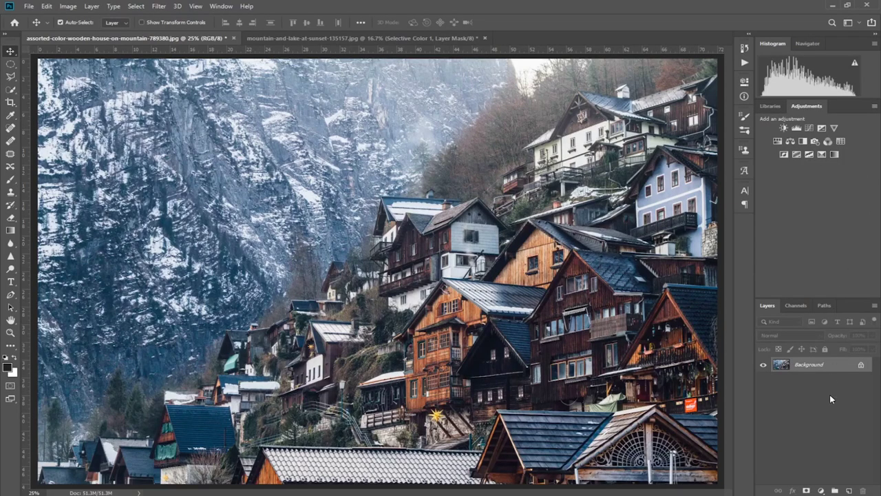
Add a Selective Color adjustment layer above Background and set Colors to Reds.
click(823, 490)
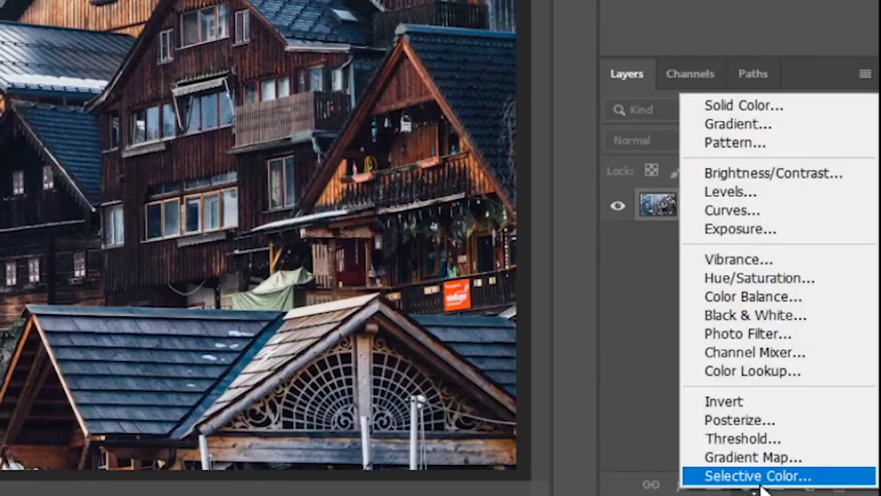
click(765, 476)
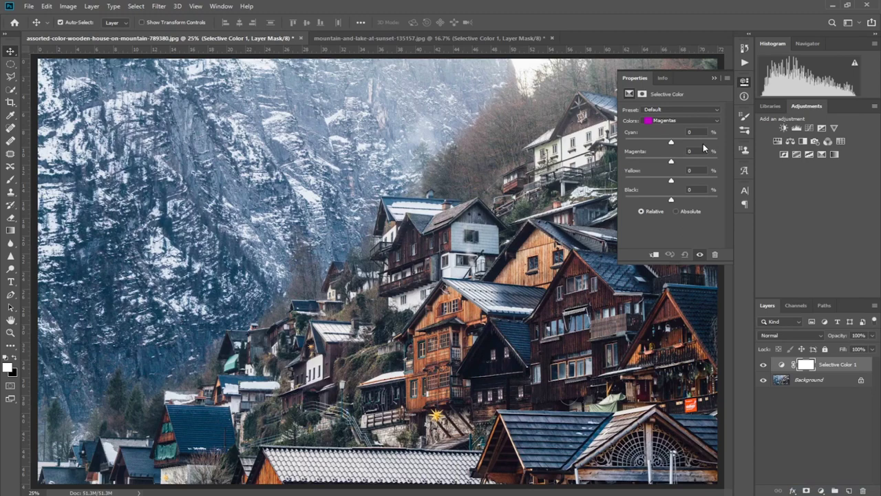
click(688, 123)
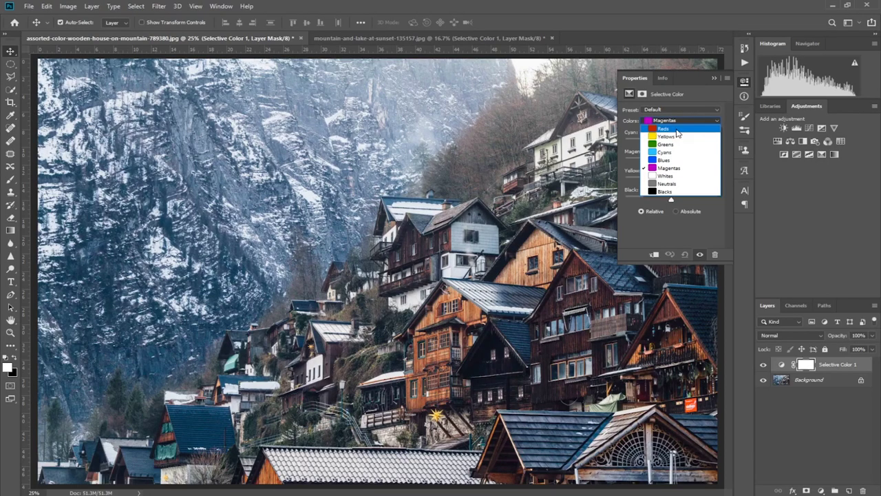
click(678, 130)
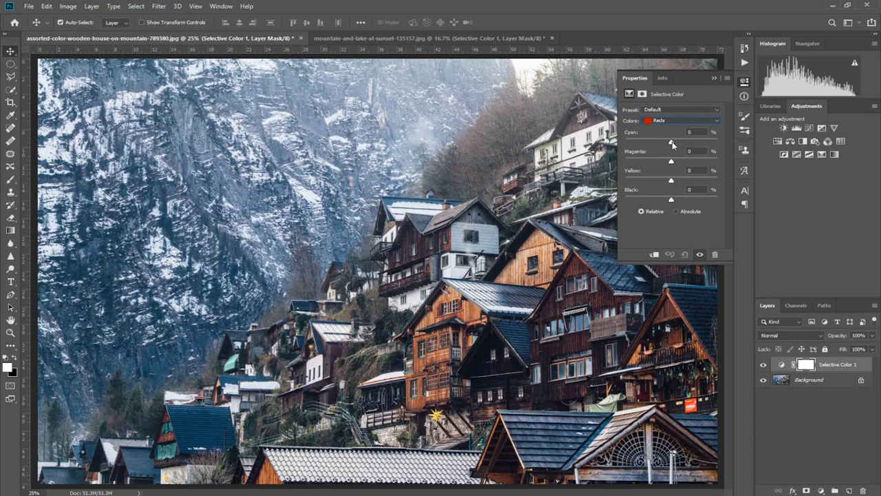
Set Reds Cyan to -100% and Yellows Yellow to +100%, leaving Greens selected.
drag(672, 141, 584, 117)
click(667, 121)
click(661, 130)
drag(672, 181, 719, 180)
click(693, 122)
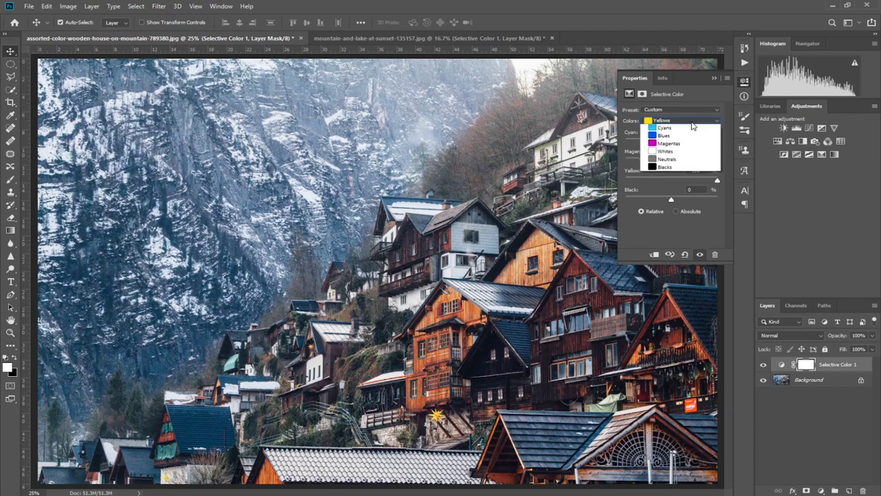
click(681, 130)
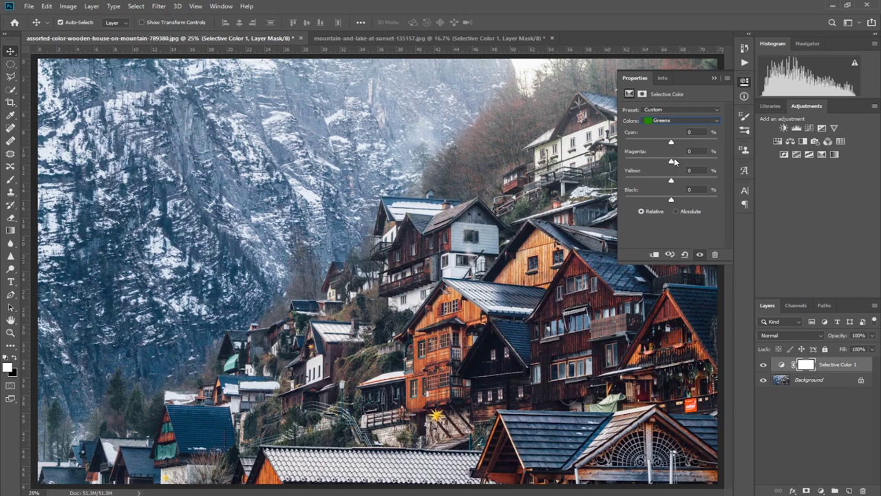
Remove all magenta from the Greens and raise Cyan in the Cyans to +100%.
drag(671, 164, 667, 161)
drag(667, 162, 605, 158)
click(657, 123)
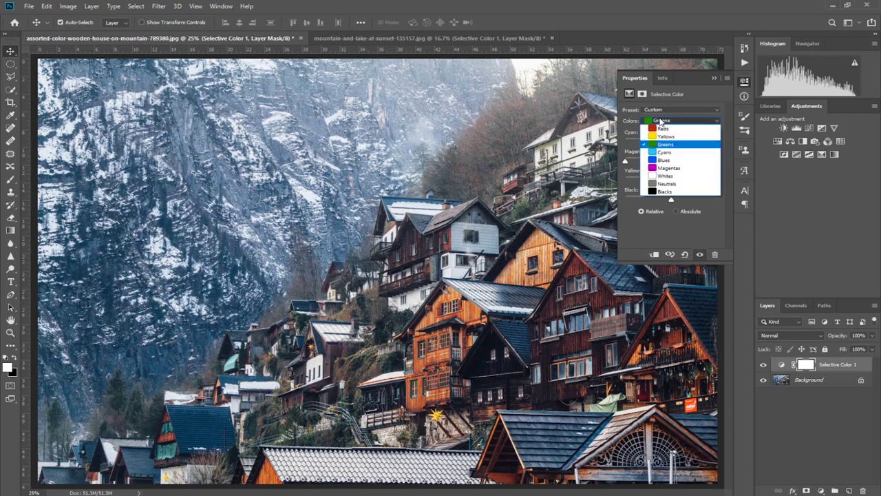
click(661, 151)
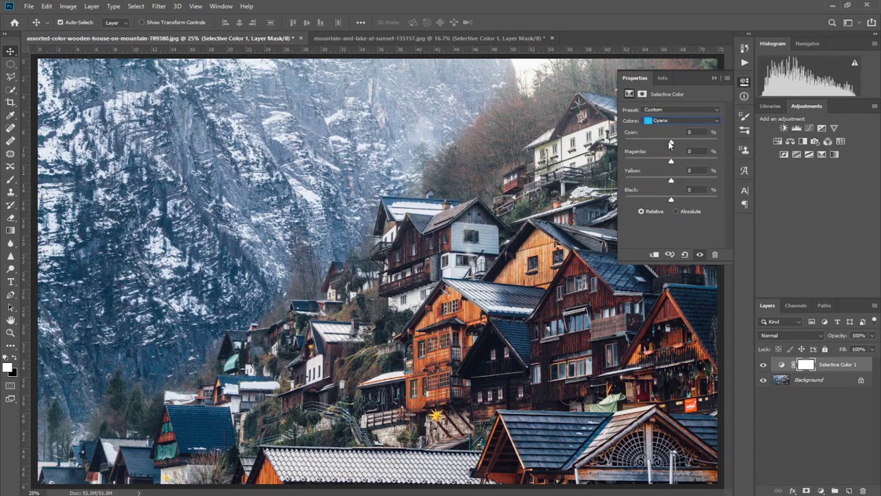
drag(671, 143, 718, 142)
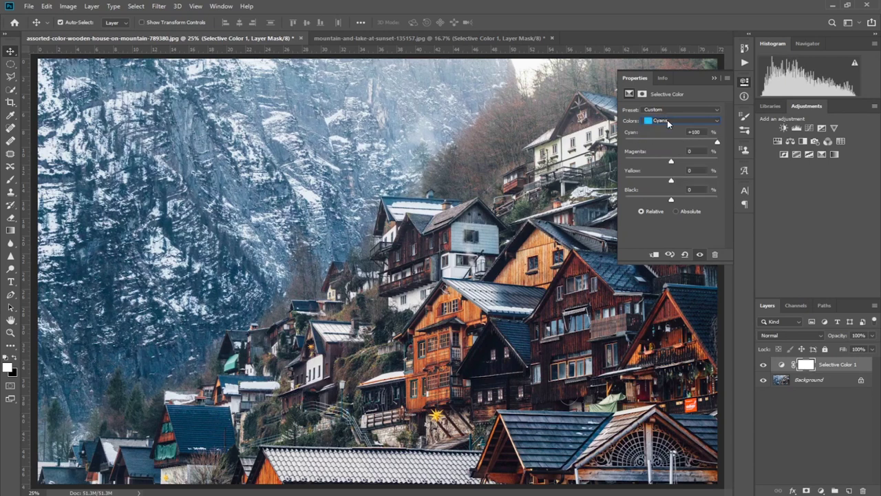
Cut yellow in the Blues, select Magentas, and collapse the Properties panel.
click(668, 123)
click(671, 154)
drag(671, 182, 613, 179)
click(666, 120)
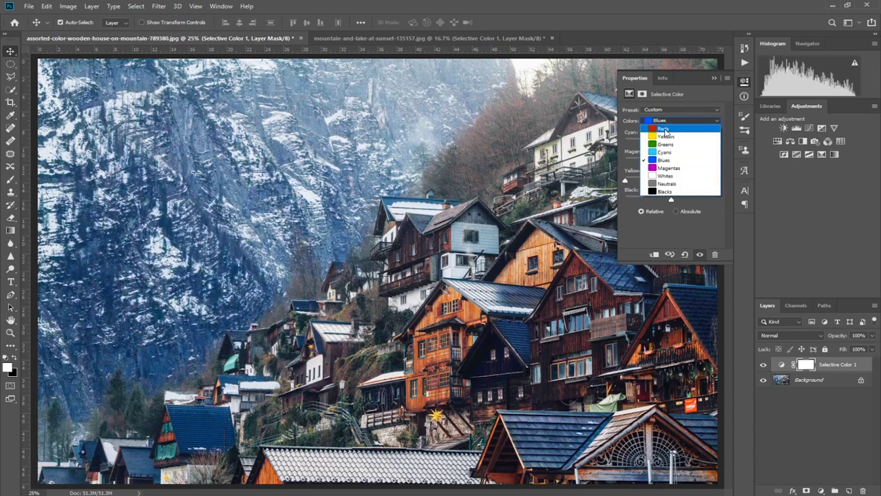
click(666, 169)
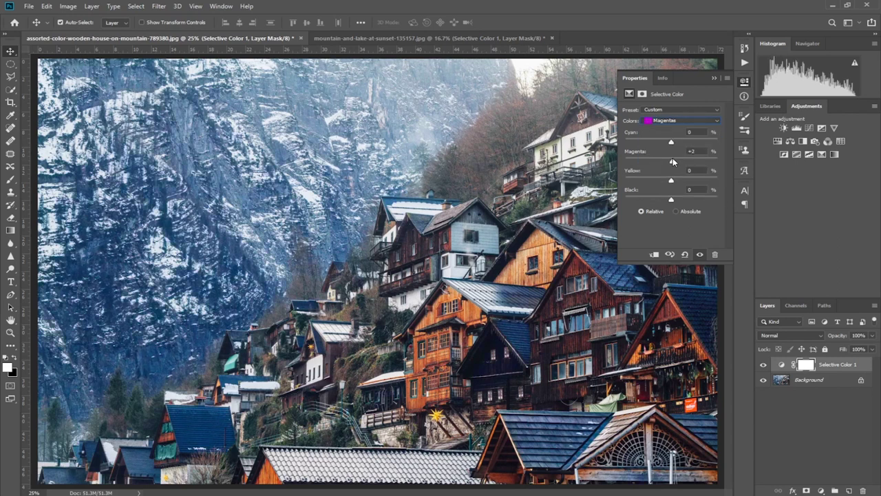
click(716, 77)
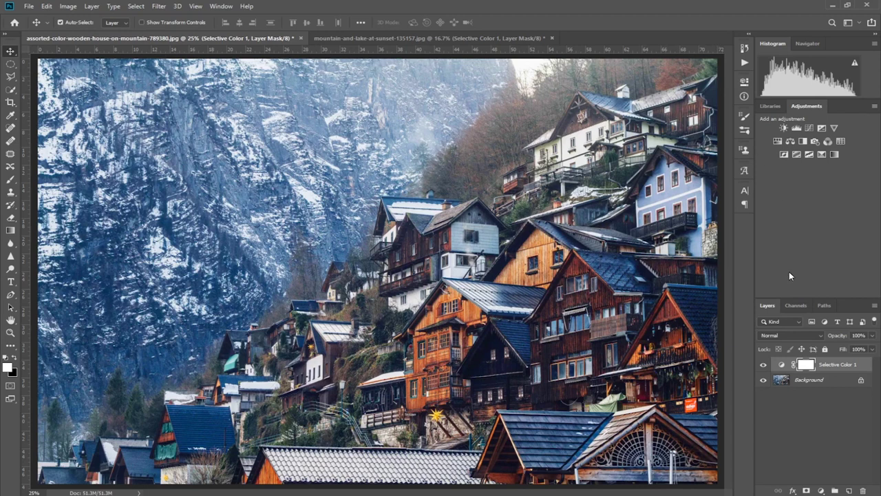
Toggle Selective Color 1's visibility repeatedly to compare the village photo before and after.
click(763, 367)
click(762, 366)
click(762, 366)
click(762, 366)
click(762, 366)
click(763, 366)
click(763, 367)
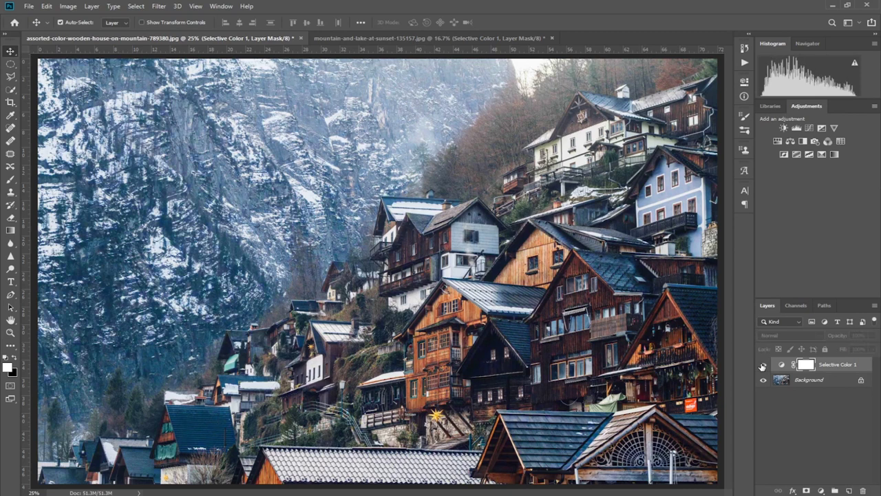
click(762, 366)
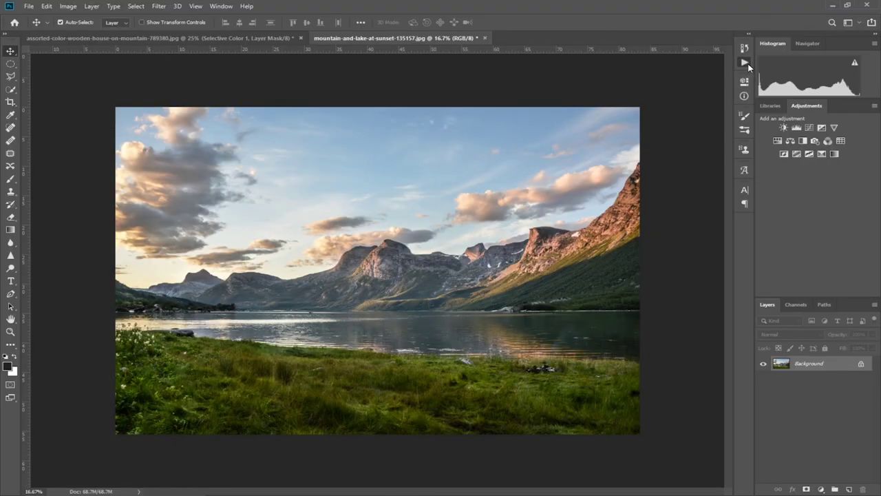
click(746, 63)
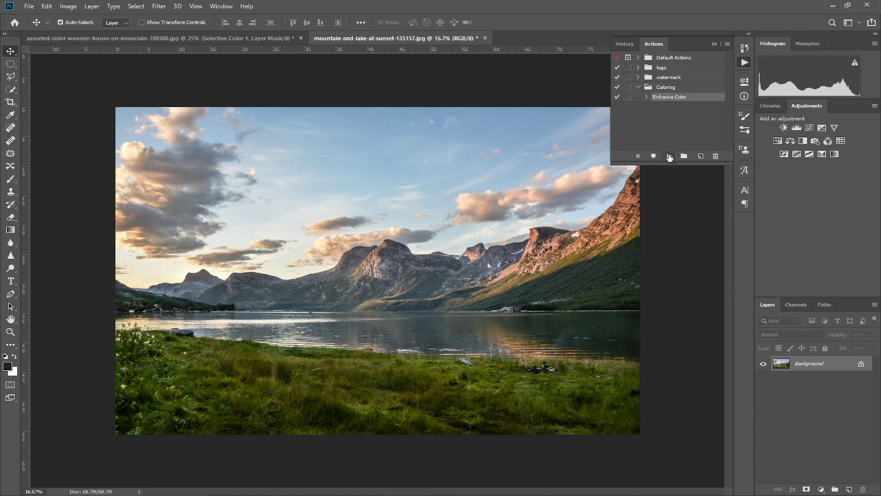
click(669, 157)
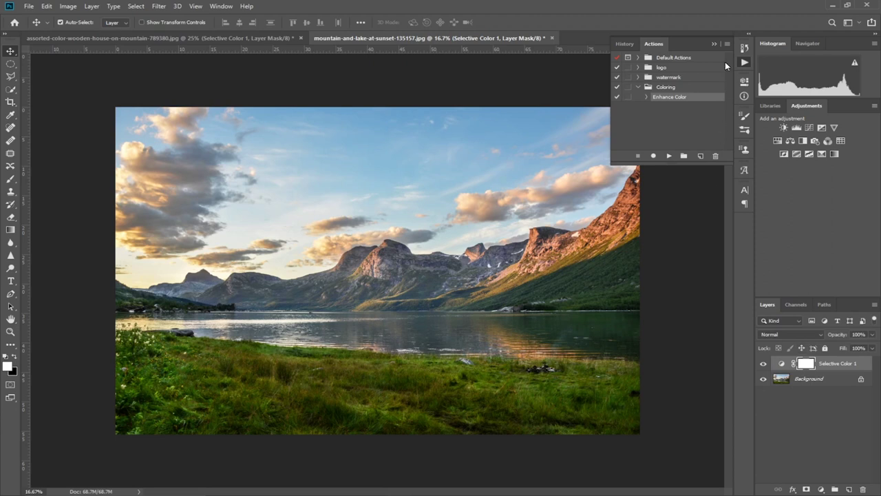
click(745, 62)
click(762, 364)
click(763, 364)
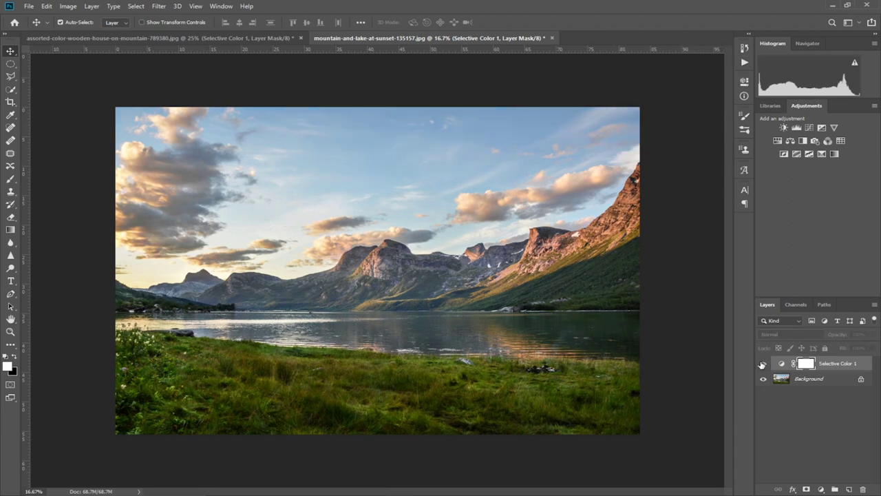
click(762, 363)
click(762, 364)
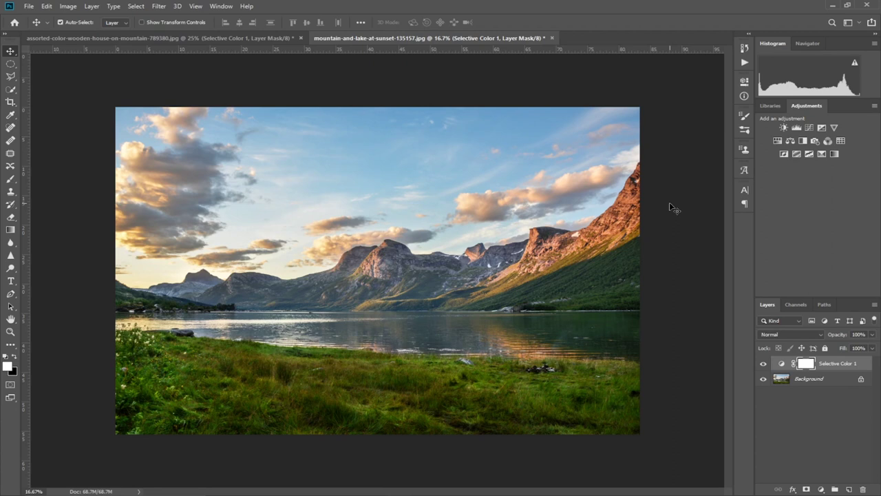
Duplicate the Selective Color layer three times with Ctrl+J, then delete extras, keeping one copy.
key(ctrl+j)
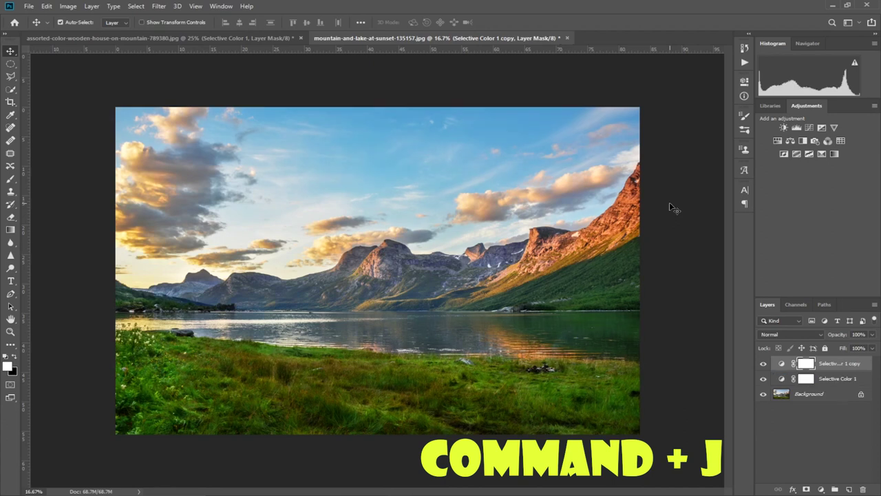
key(ctrl+j)
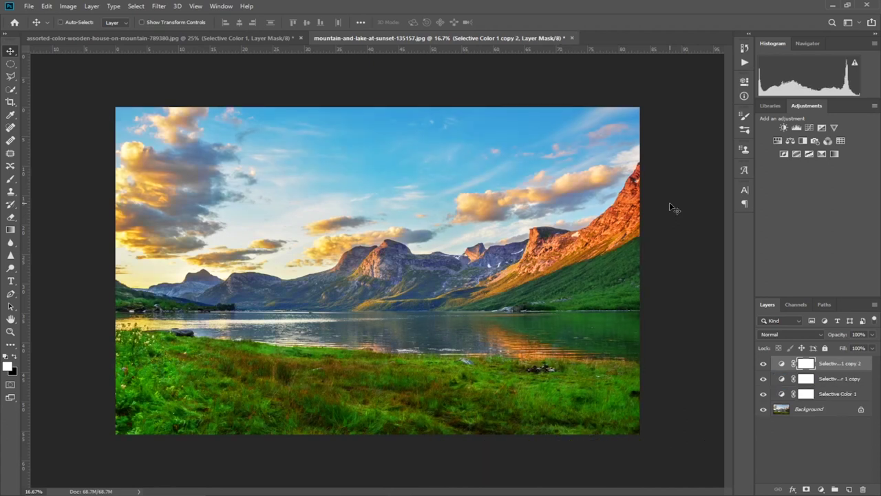
key(ctrl+j)
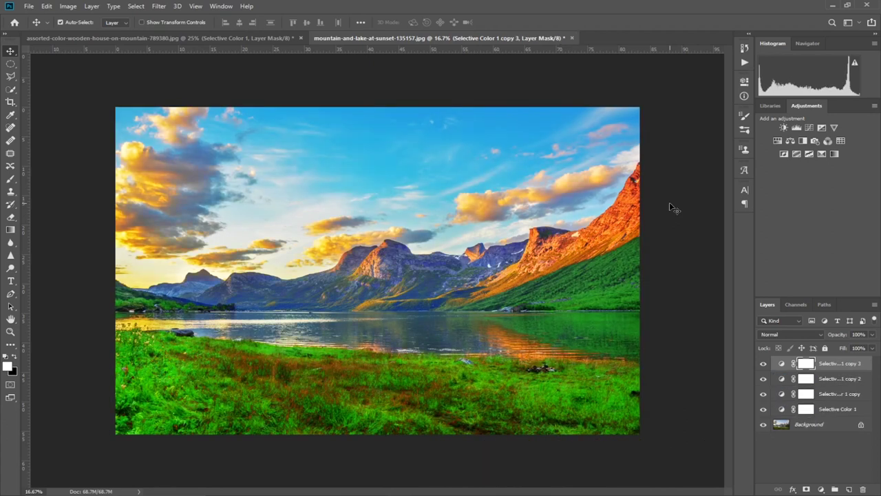
key(Delete)
key(Delete)
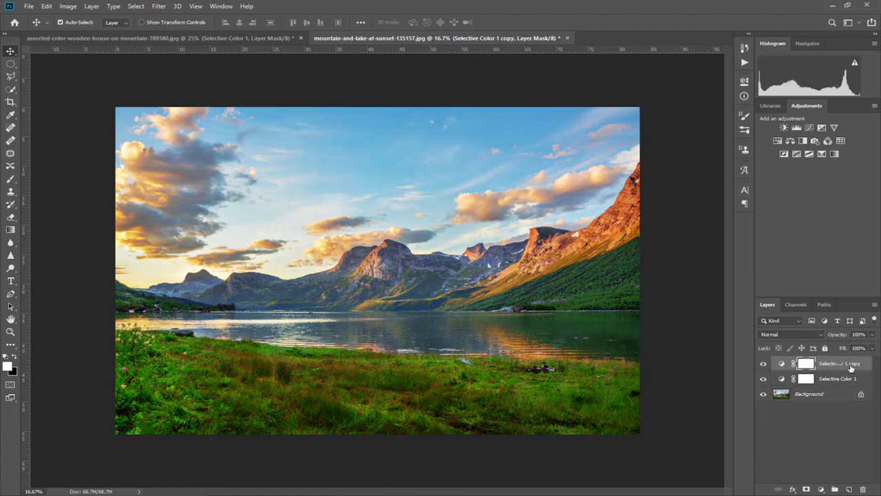
click(873, 335)
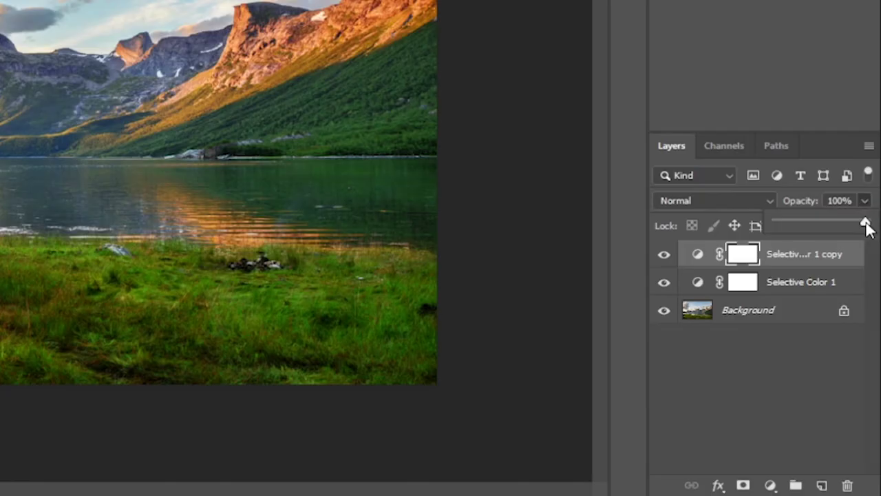
Try lower opacity values on the copy layer, then delete Selective Color 1 copy.
drag(866, 227, 856, 228)
drag(786, 209, 810, 212)
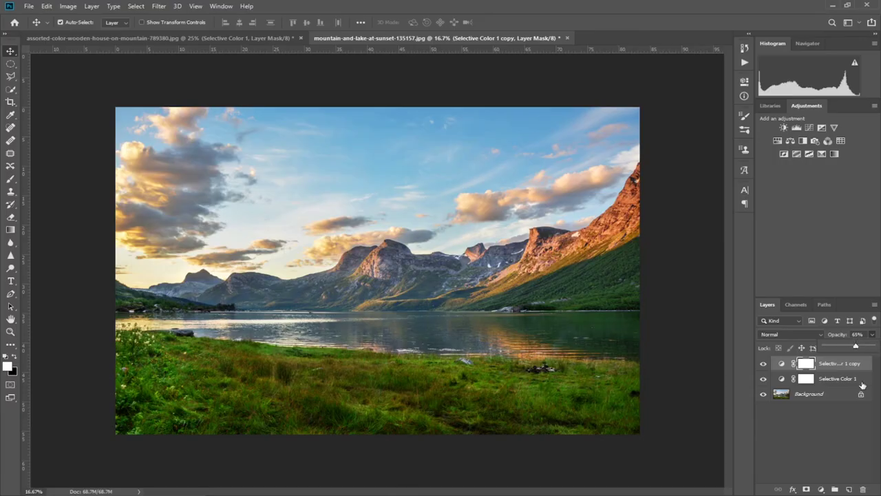
drag(792, 254, 863, 486)
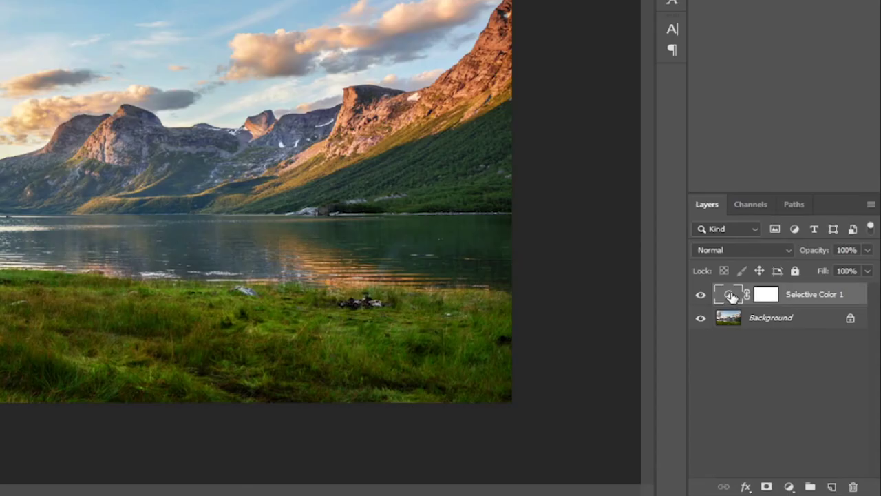
Save the Selective Color 1 settings as a preset named 'Enhance color'.
double_click(780, 365)
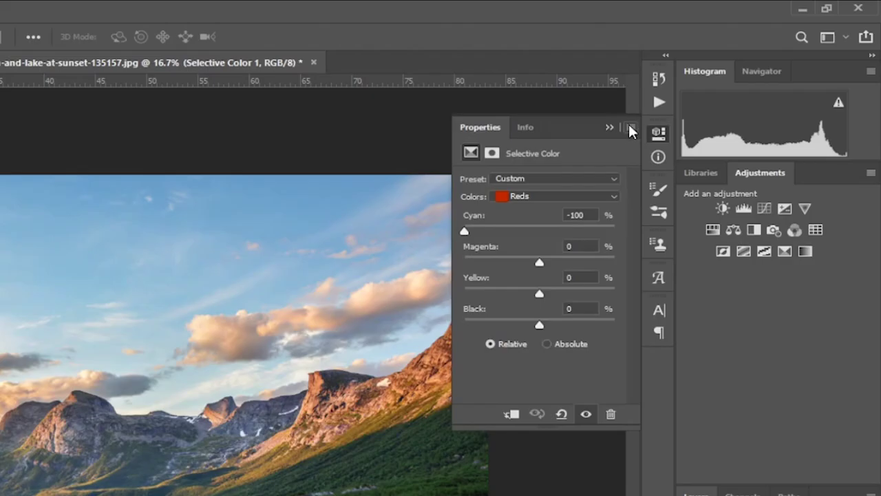
click(727, 78)
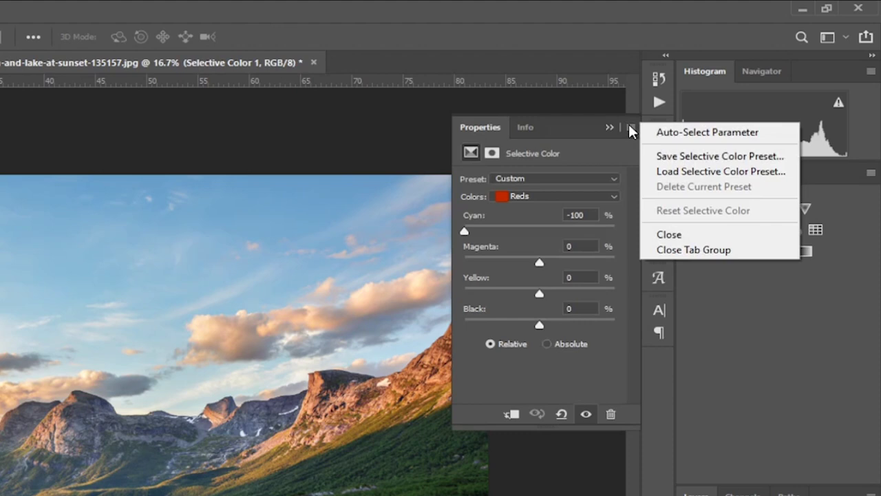
click(671, 157)
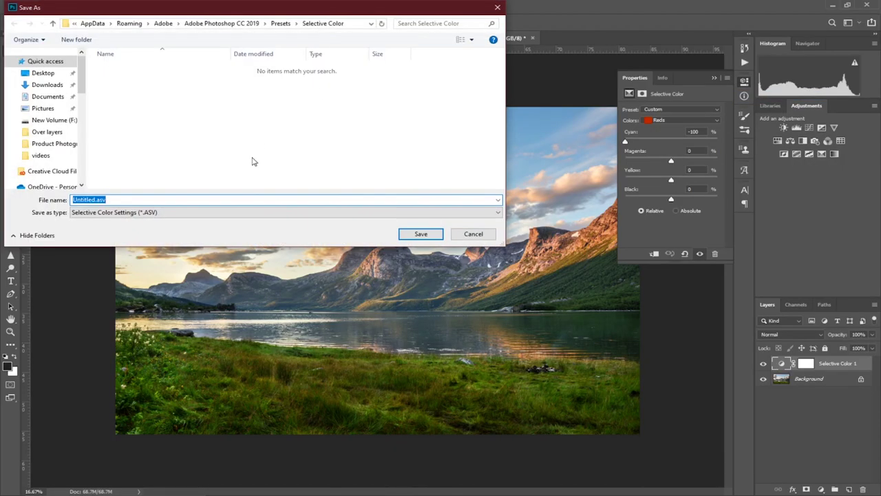
key(BackSpace)
text(Enhance color)
click(423, 234)
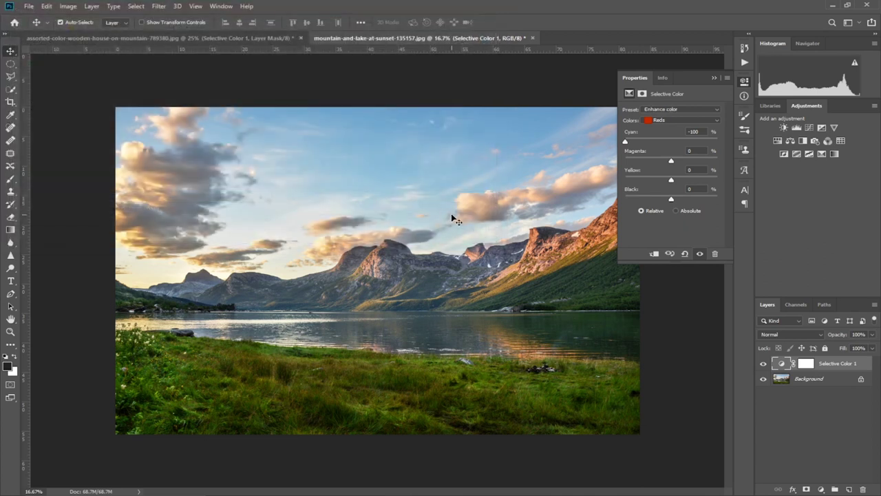
Delete Selective Color 1 and add a new Selective Color layer using the 'Enhance color' preset.
click(715, 79)
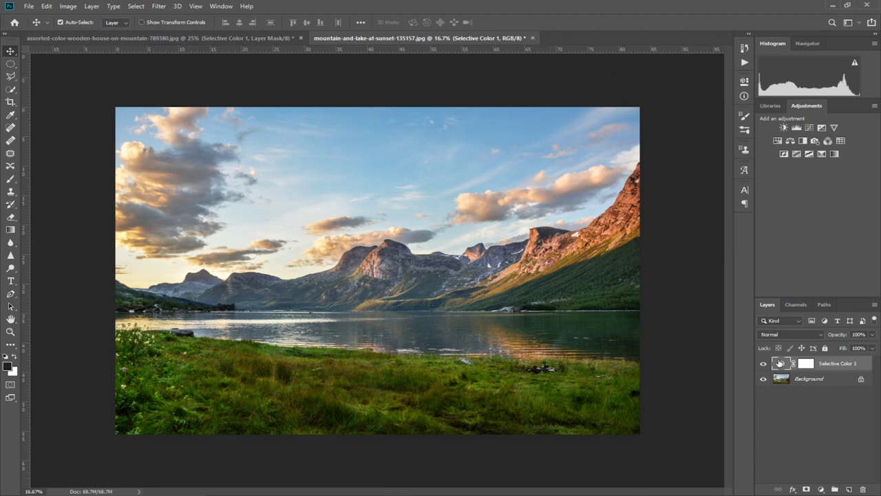
drag(824, 363, 863, 489)
click(821, 489)
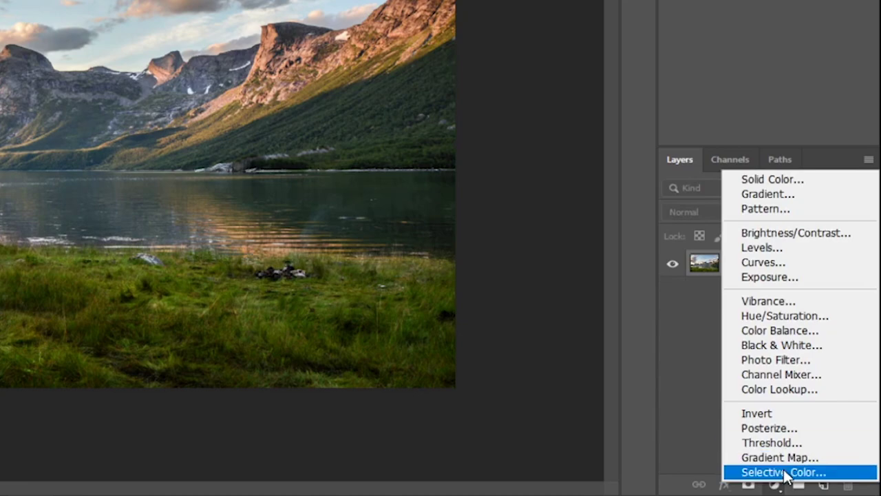
click(784, 472)
click(685, 100)
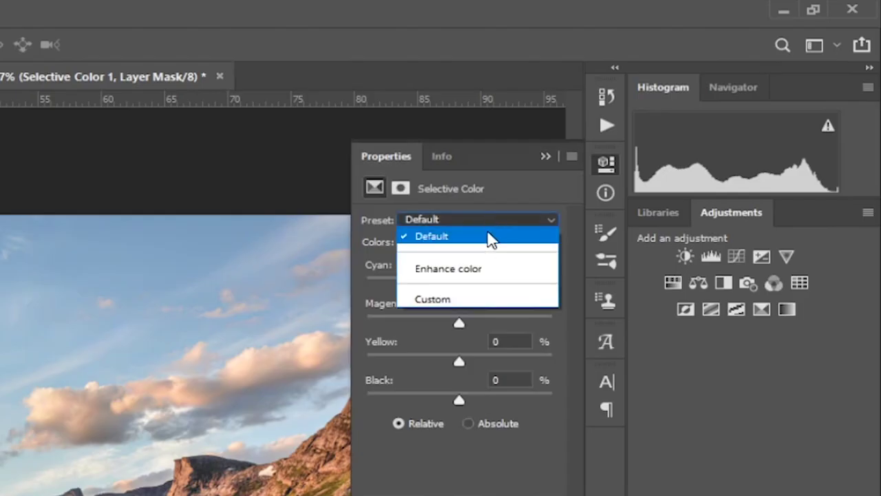
click(479, 268)
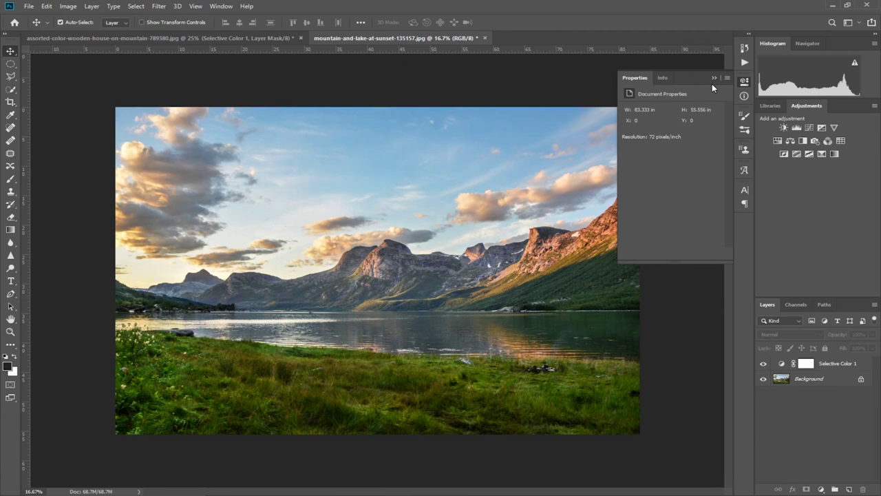
click(715, 77)
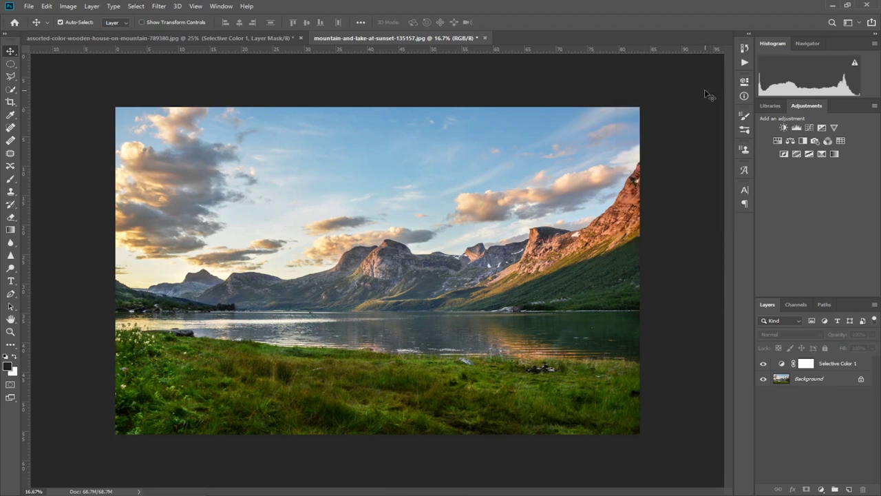